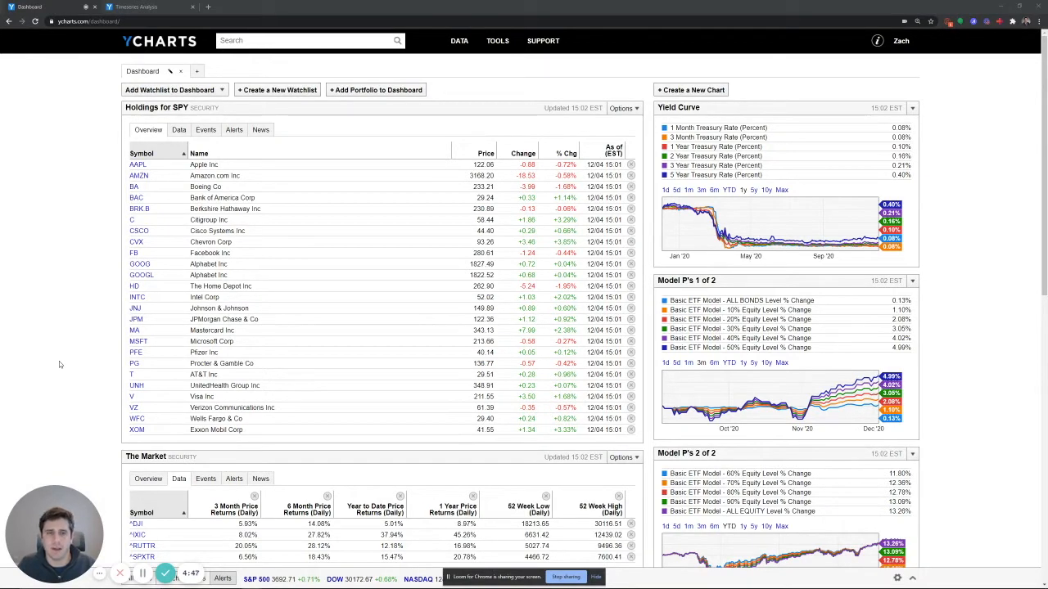
Search for msft and open the Microsoft Corp company page
{"action": "left_click", "coordinate": [271, 42]}
{"action": "type", "text": "msft"}
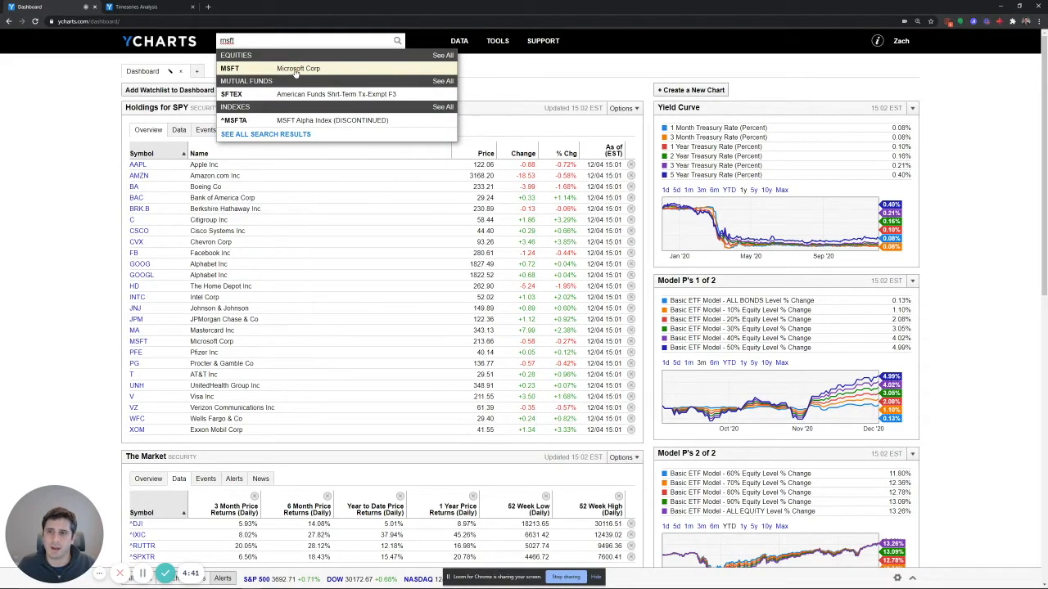
{"action": "left_click", "coordinate": [295, 69]}
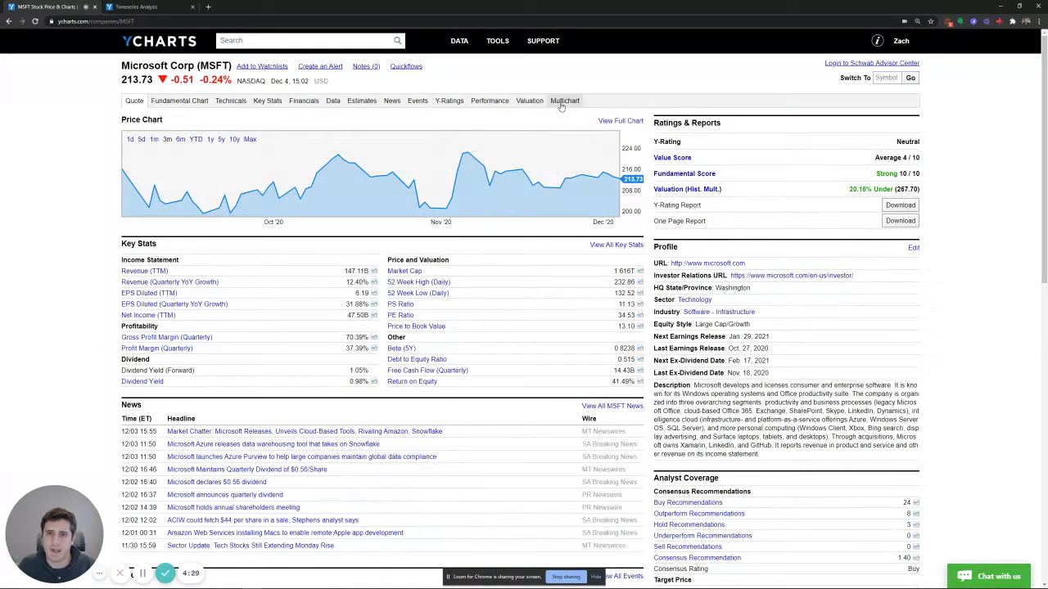
Open Microsoft's financials and view the quarterly income statement, balance sheet and cash flow statement
{"action": "left_click", "coordinate": [303, 100]}
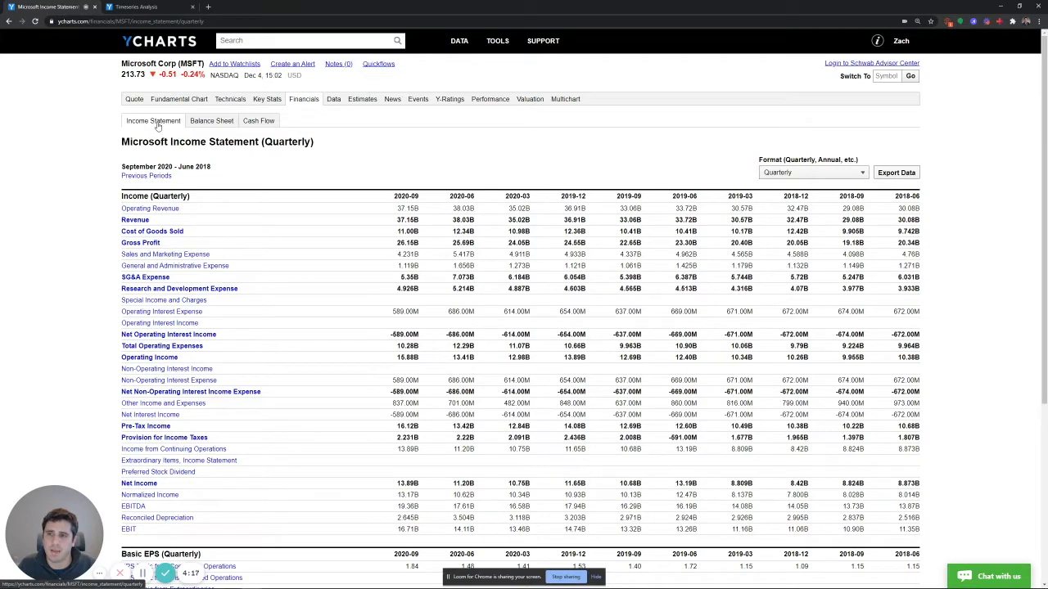
{"action": "left_click", "coordinate": [211, 121]}
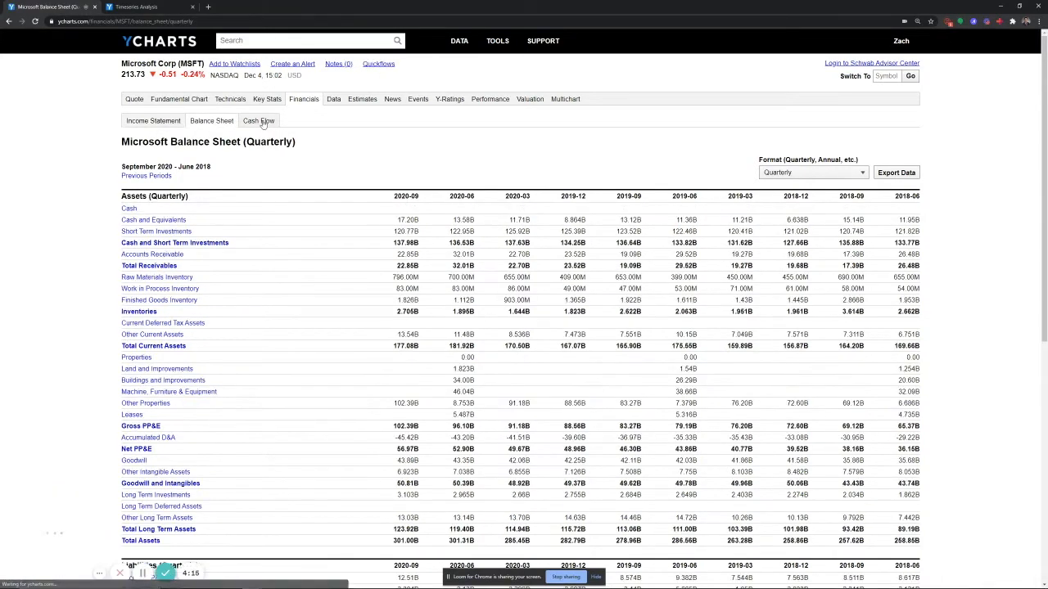
{"action": "left_click", "coordinate": [263, 123]}
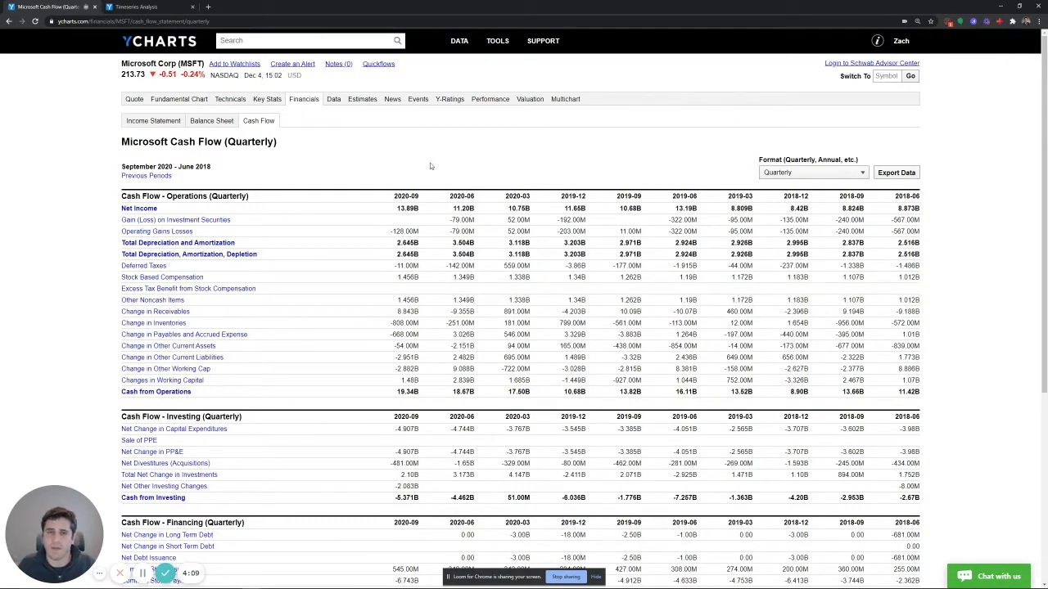
View Microsoft's cash flow statement in the Annual format and return it to Quarterly
{"action": "left_click", "coordinate": [823, 177]}
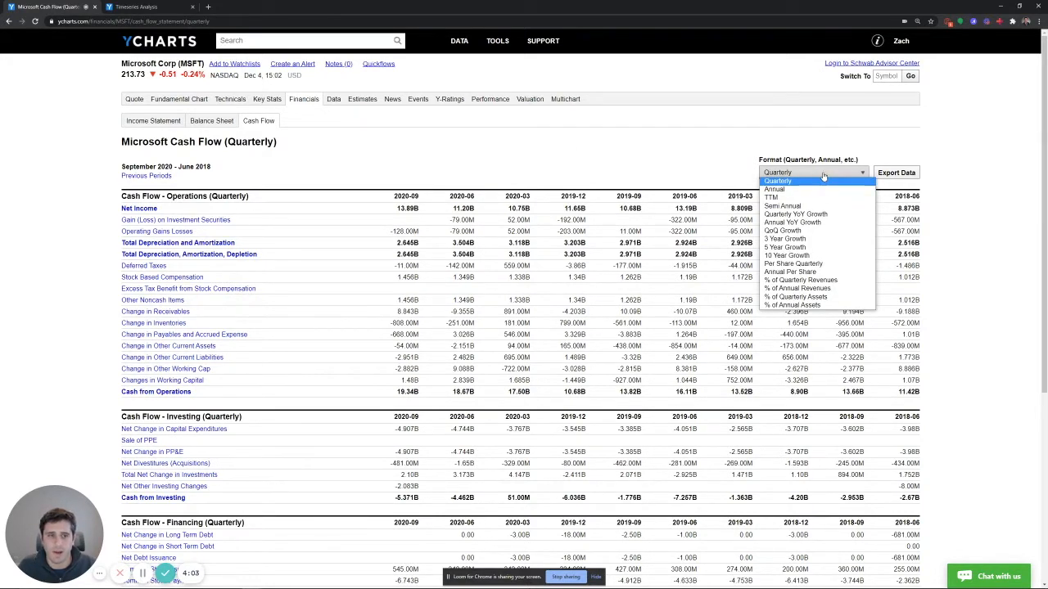
{"action": "left_click", "coordinate": [823, 177]}
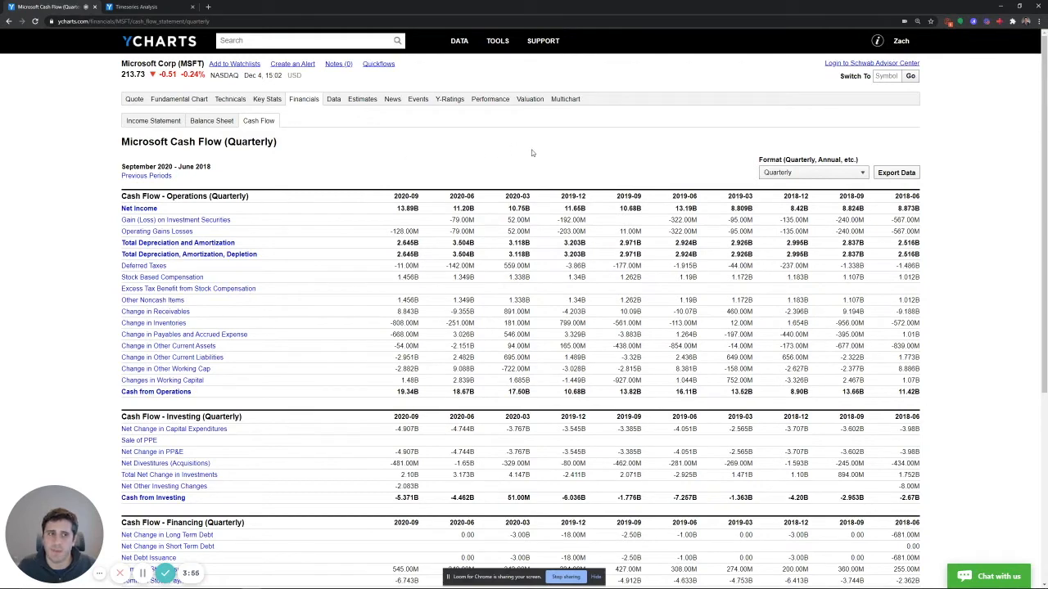
{"action": "left_click", "coordinate": [811, 173]}
{"action": "left_click", "coordinate": [803, 188]}
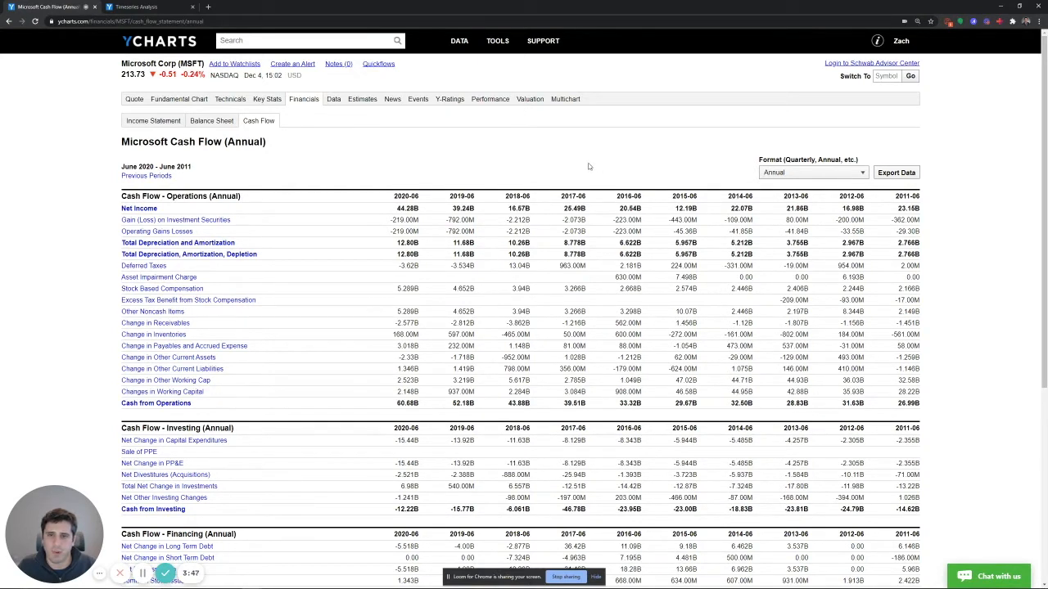
{"action": "left_click", "coordinate": [810, 172]}
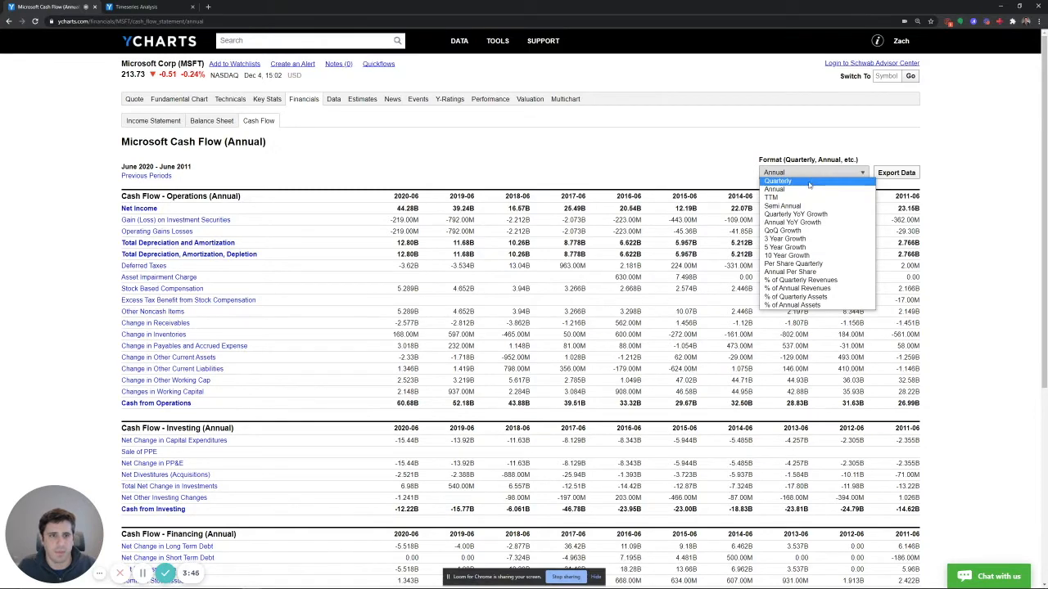
{"action": "left_click", "coordinate": [782, 190]}
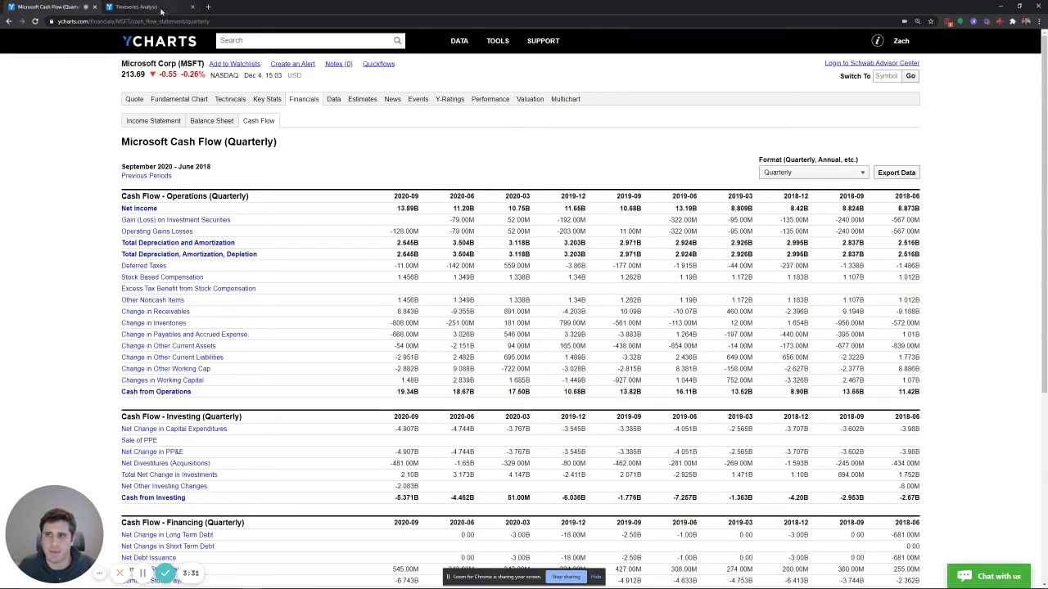
Switch to the open Timeseries Analysis and view the available financial metric categories without selecting any
{"action": "mouse_move", "coordinate": [497, 41]}
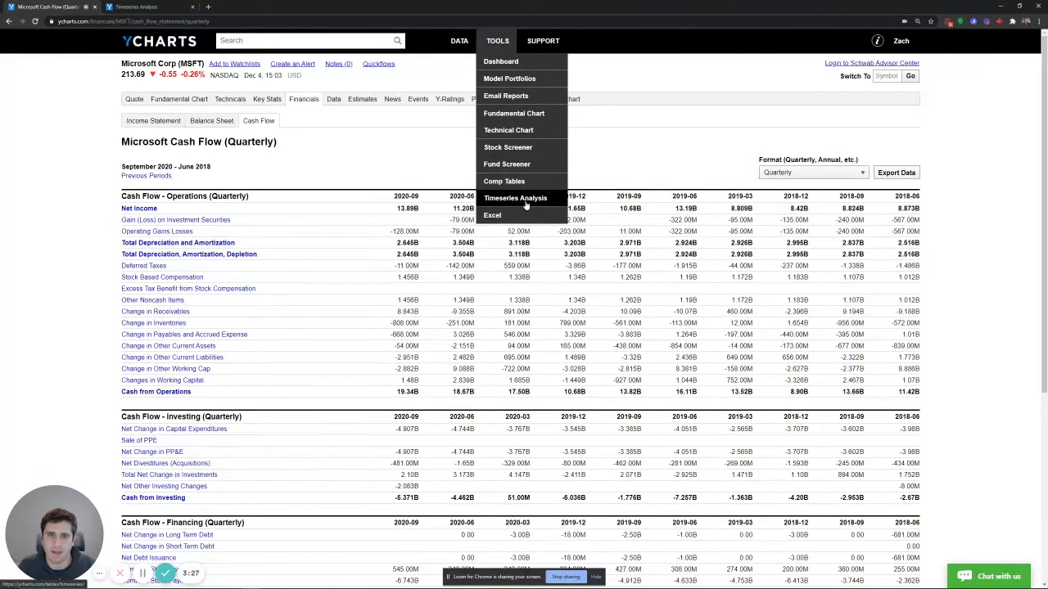
{"action": "left_click", "coordinate": [135, 7]}
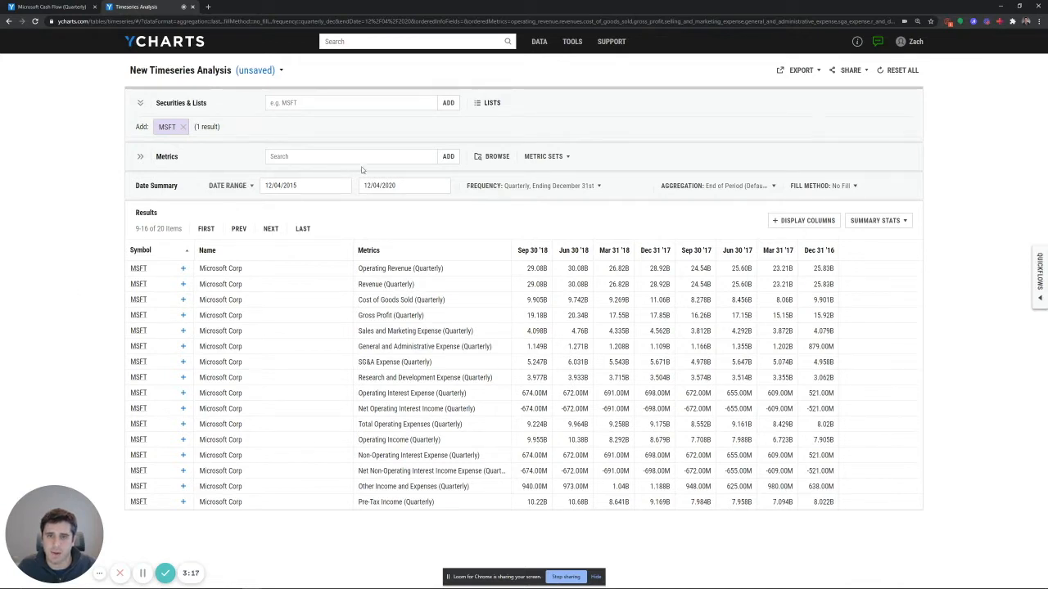
{"action": "left_click", "coordinate": [494, 159]}
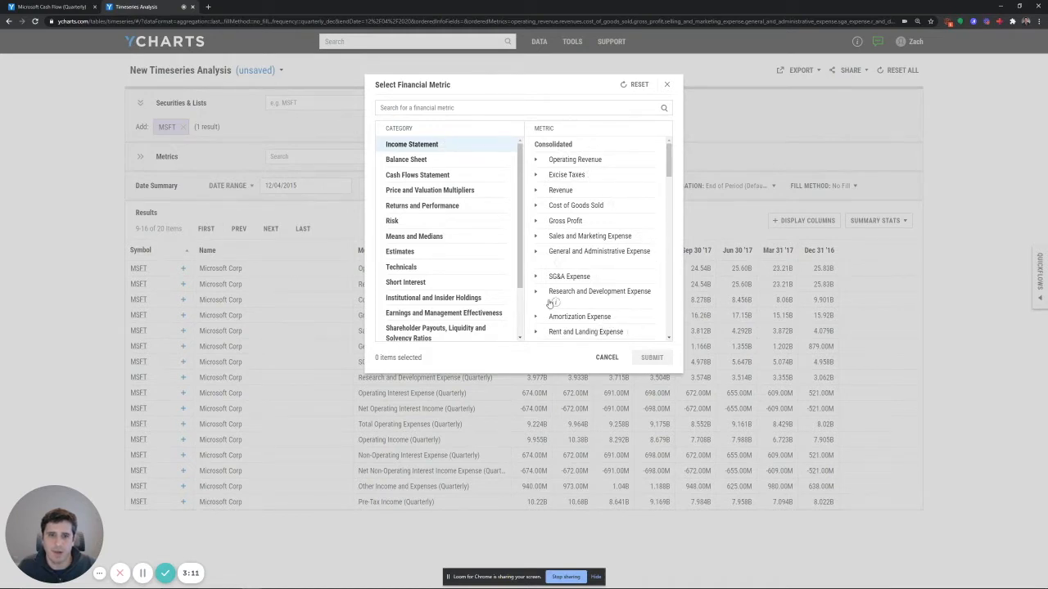
{"action": "left_click", "coordinate": [666, 86]}
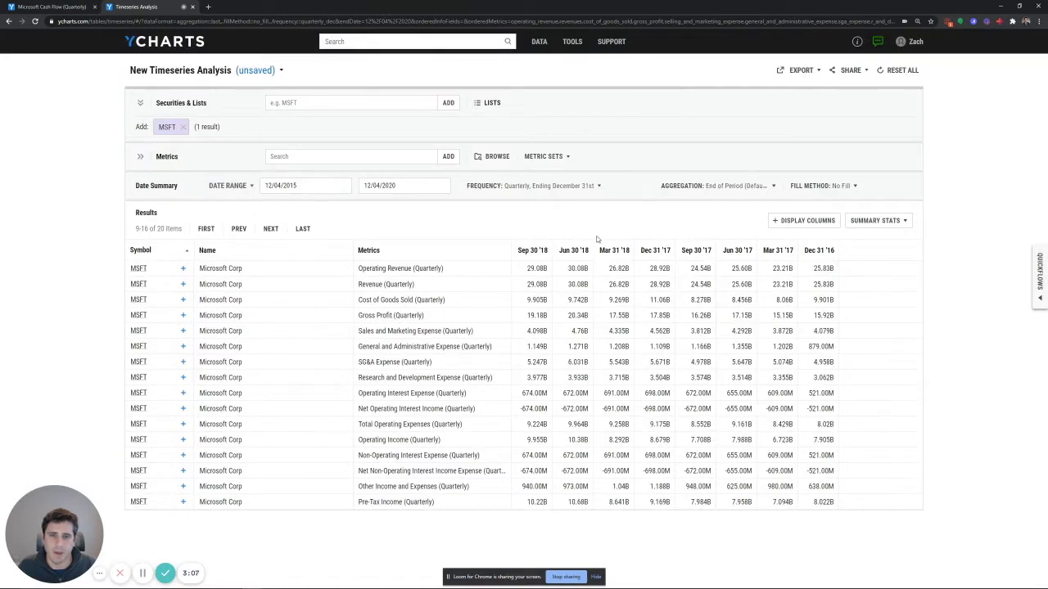
Add AAPL to the Timeseries Analysis securities alongside MSFT and review the quarterly metrics of both companies
{"action": "left_click", "coordinate": [316, 106]}
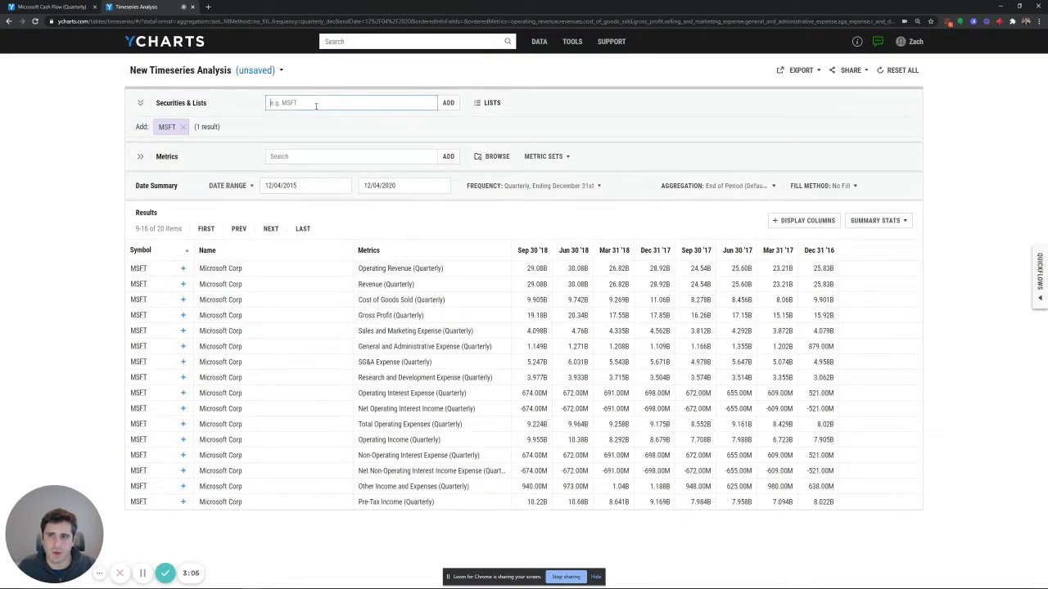
{"action": "type", "text": "aapl"}
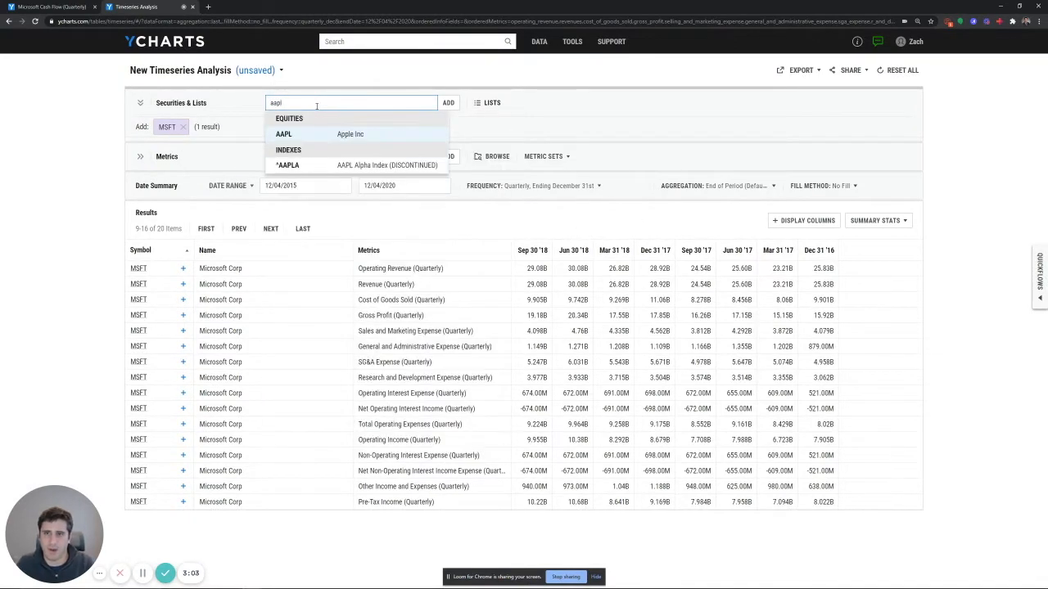
{"action": "left_click", "coordinate": [283, 135]}
{"action": "left_click", "coordinate": [38, 298]}
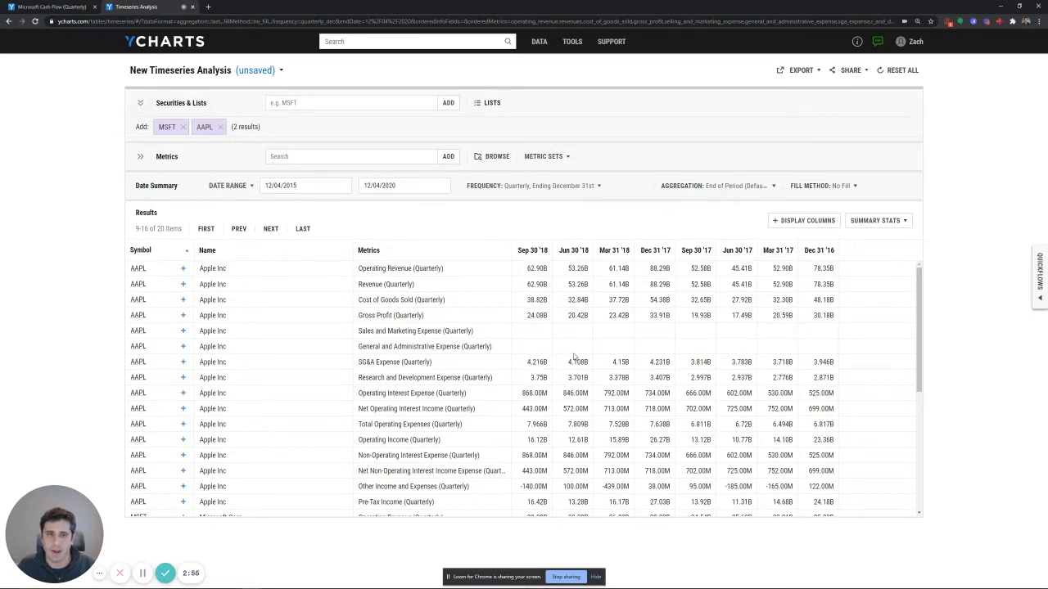
{"action": "scroll", "coordinate": [536, 342], "scroll_direction": "down", "scroll_amount": 2}
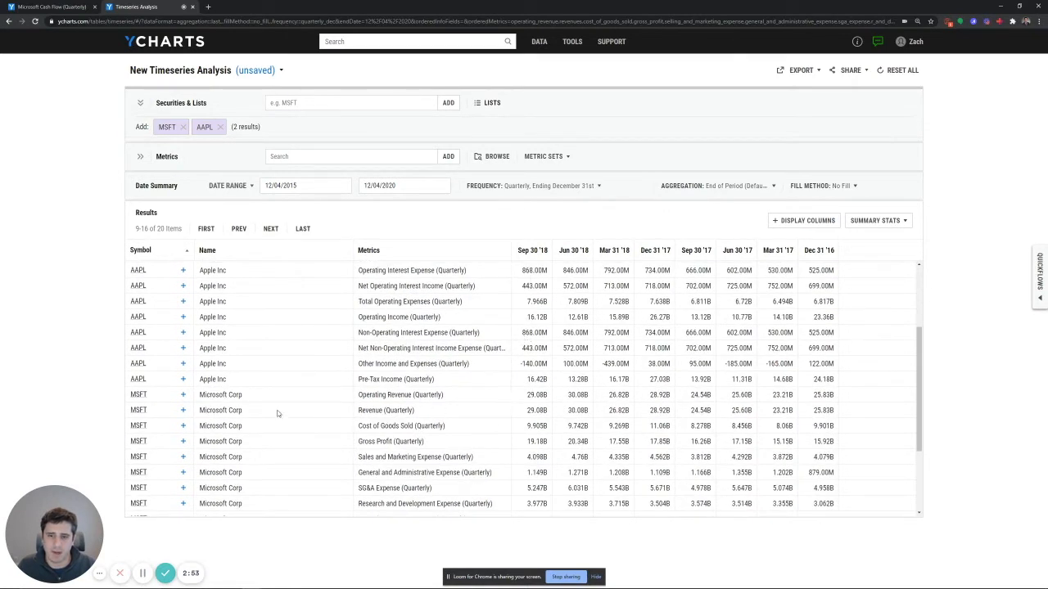
{"action": "scroll", "coordinate": [519, 392], "scroll_direction": "down", "scroll_amount": 1}
{"action": "scroll", "coordinate": [515, 391], "scroll_direction": "down", "scroll_amount": 2}
{"action": "scroll", "coordinate": [513, 391], "scroll_direction": "up", "scroll_amount": 2}
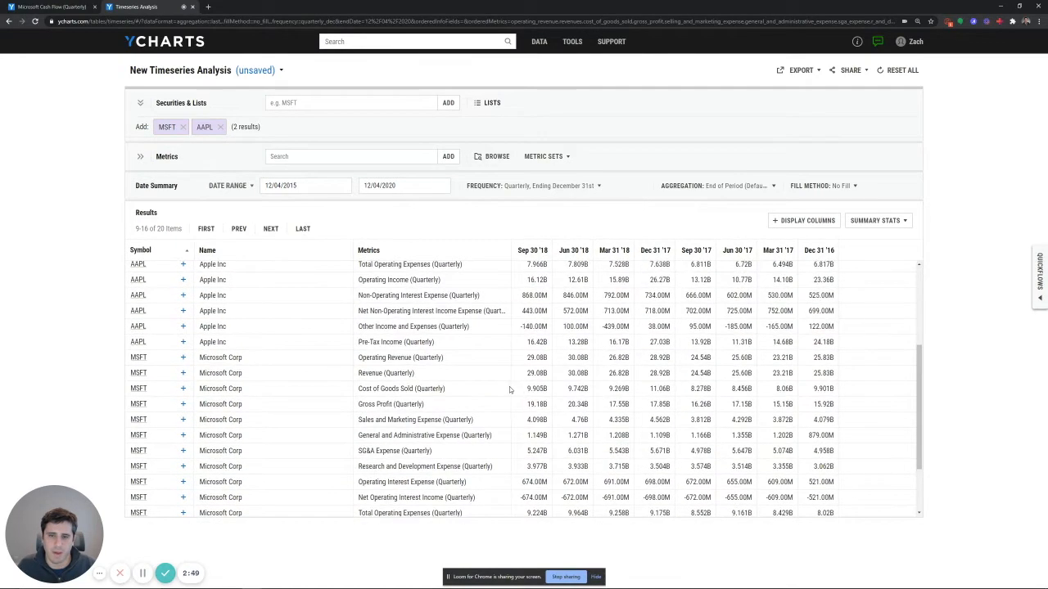
{"action": "scroll", "coordinate": [506, 388], "scroll_direction": "up", "scroll_amount": 3}
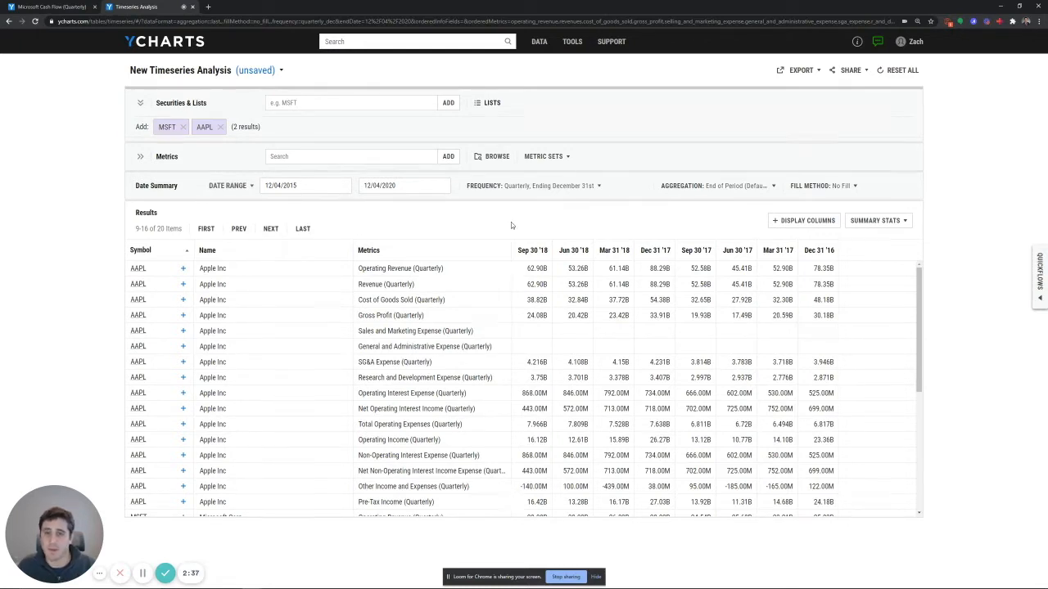
Add Maximum and Minimum summary statistics to the timeseries results and review the summary rows
{"action": "left_click", "coordinate": [880, 221]}
{"action": "left_click", "coordinate": [857, 239]}
{"action": "left_click", "coordinate": [856, 284]}
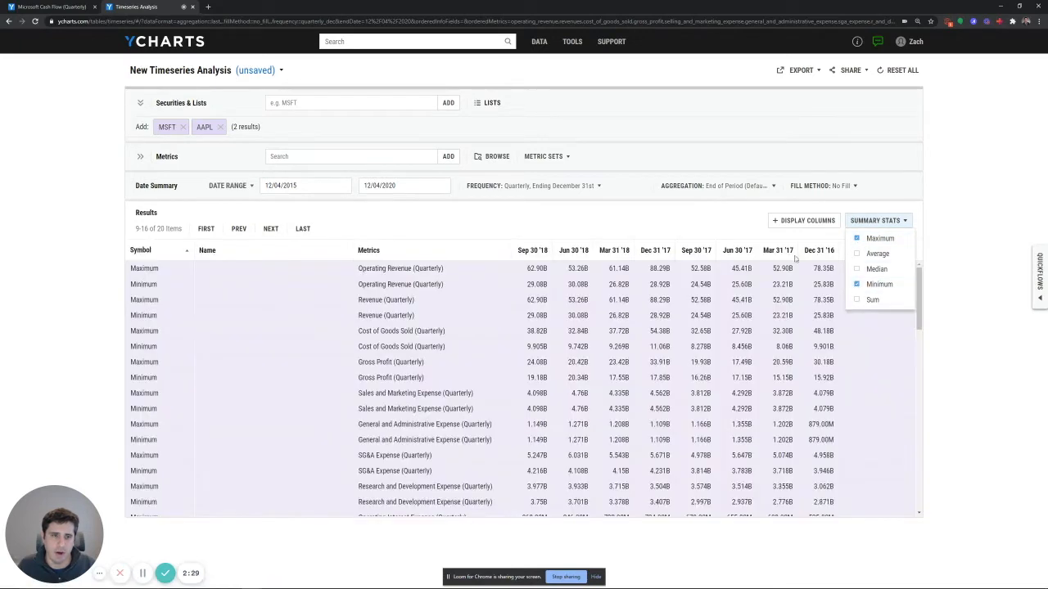
{"action": "left_click", "coordinate": [708, 218]}
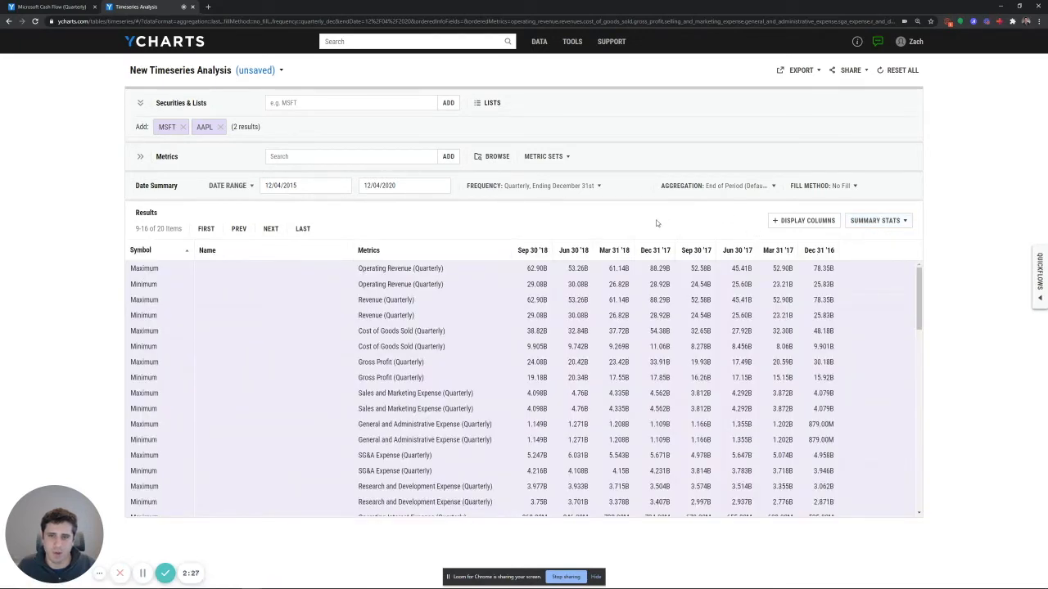
{"action": "scroll", "coordinate": [686, 314], "scroll_direction": "down", "scroll_amount": 1}
{"action": "scroll", "coordinate": [589, 319], "scroll_direction": "up", "scroll_amount": 1}
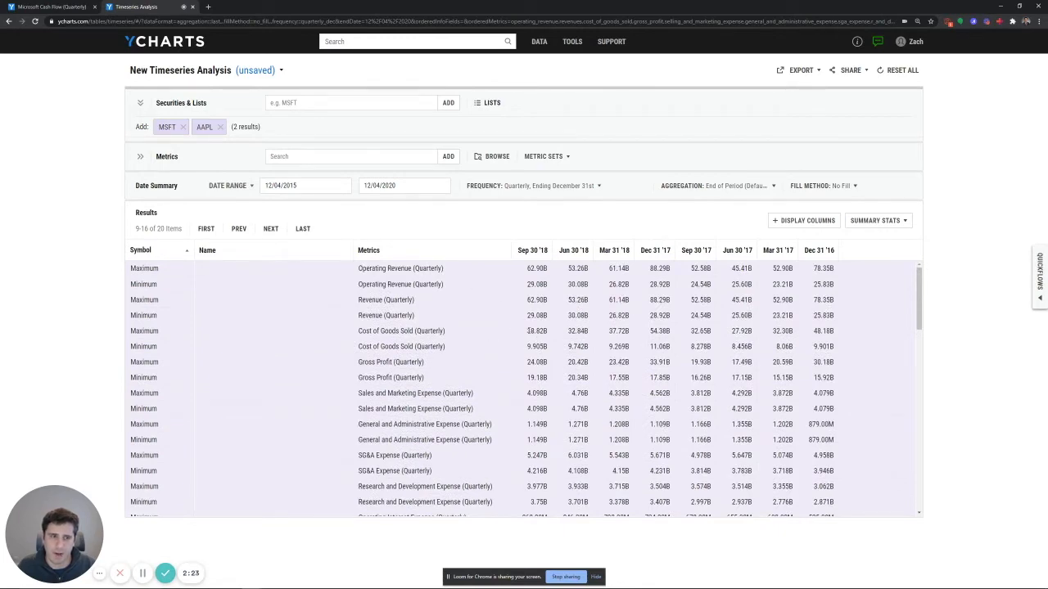
{"action": "scroll", "coordinate": [517, 334], "scroll_direction": "down", "scroll_amount": 4}
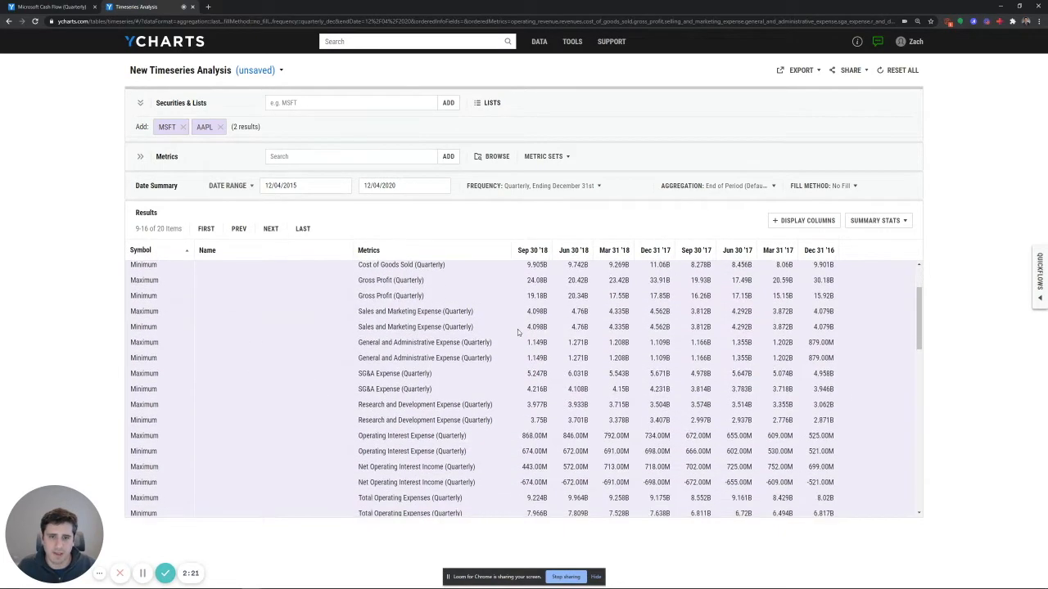
{"action": "scroll", "coordinate": [517, 348], "scroll_direction": "down", "scroll_amount": 8}
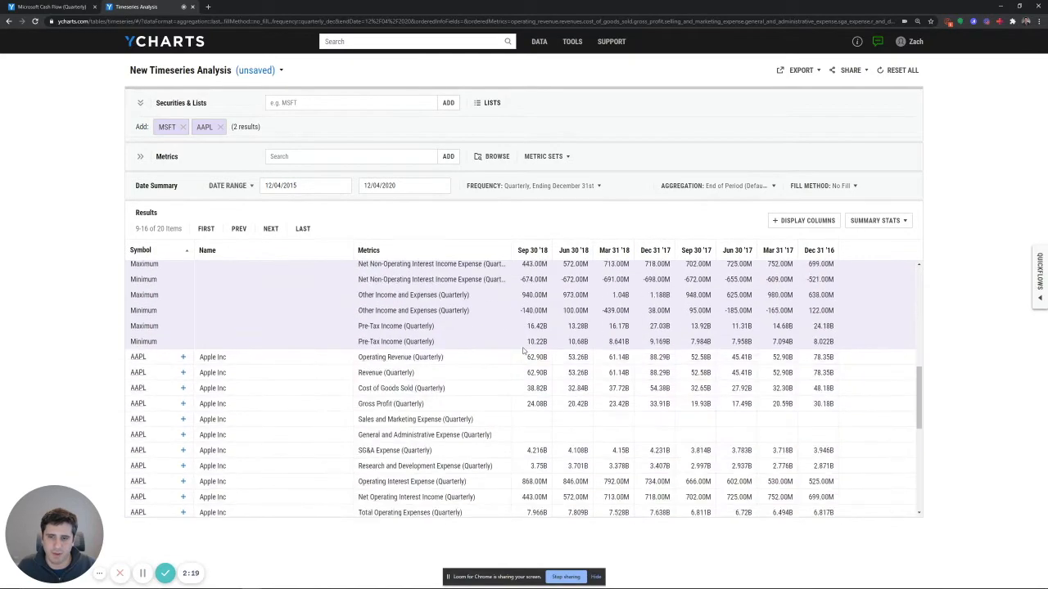
{"action": "left_click", "coordinate": [875, 220]}
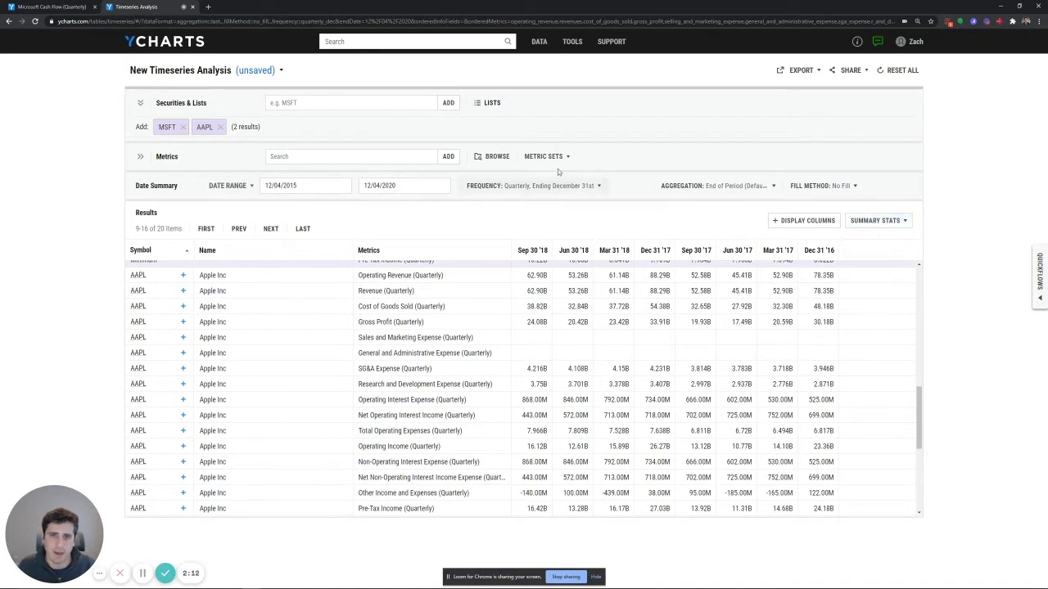
Choose the S&P 500 from the equity index security lists and cancel the selection
{"action": "left_click", "coordinate": [486, 102]}
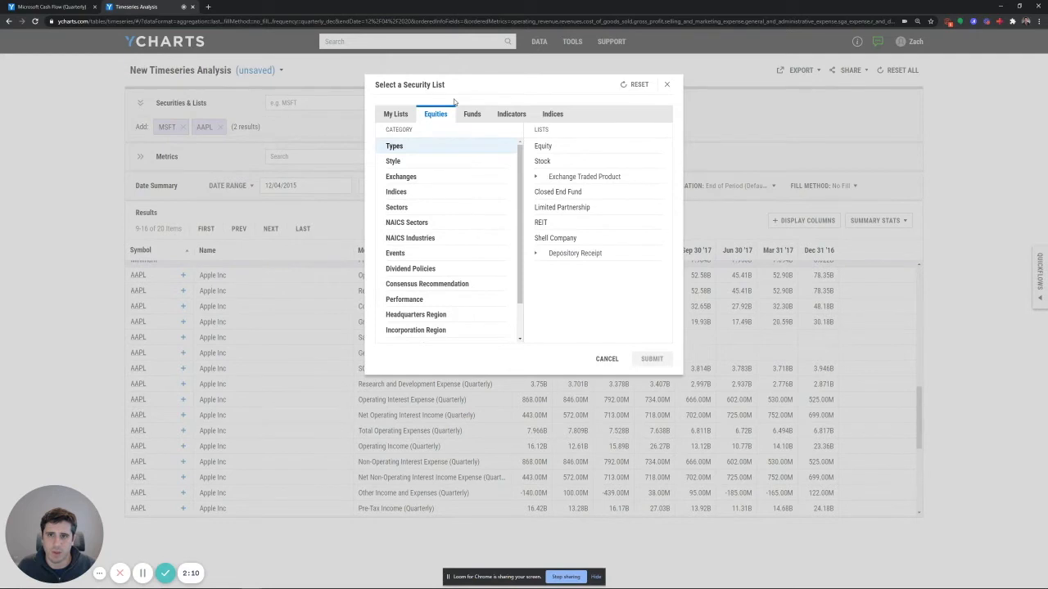
{"action": "left_click", "coordinate": [439, 192]}
{"action": "scroll", "coordinate": [582, 214], "scroll_direction": "down", "scroll_amount": 4}
{"action": "left_click", "coordinate": [582, 216]}
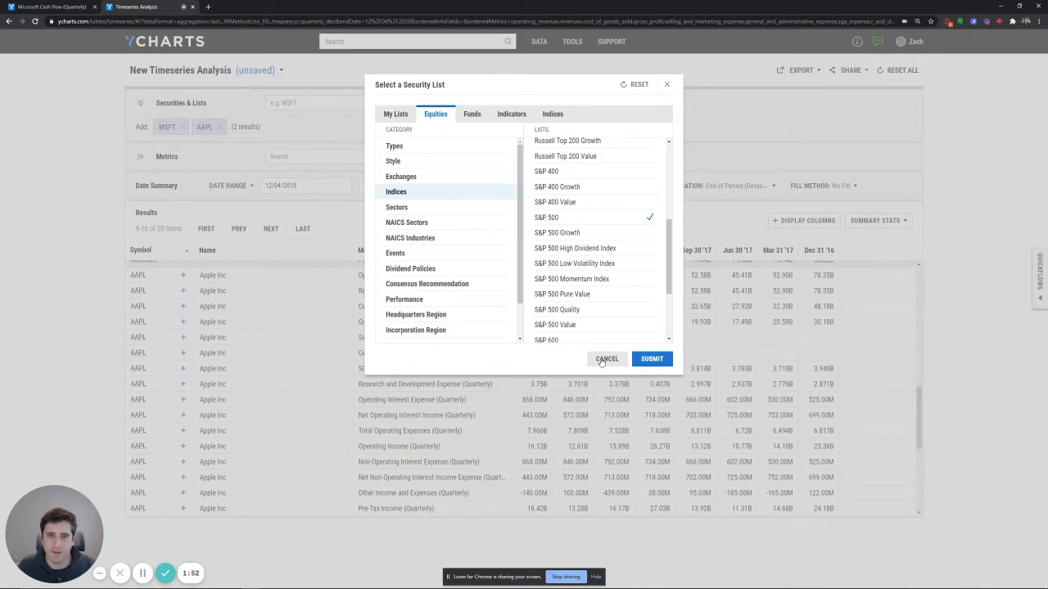
{"action": "scroll", "coordinate": [608, 313], "scroll_direction": "down", "scroll_amount": 1}
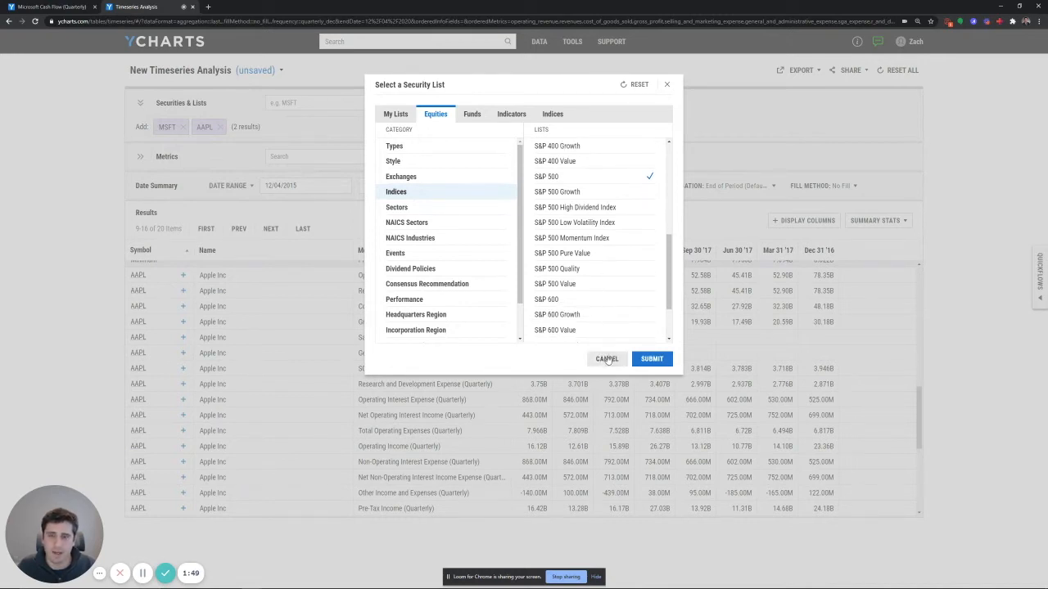
{"action": "left_click", "coordinate": [606, 361]}
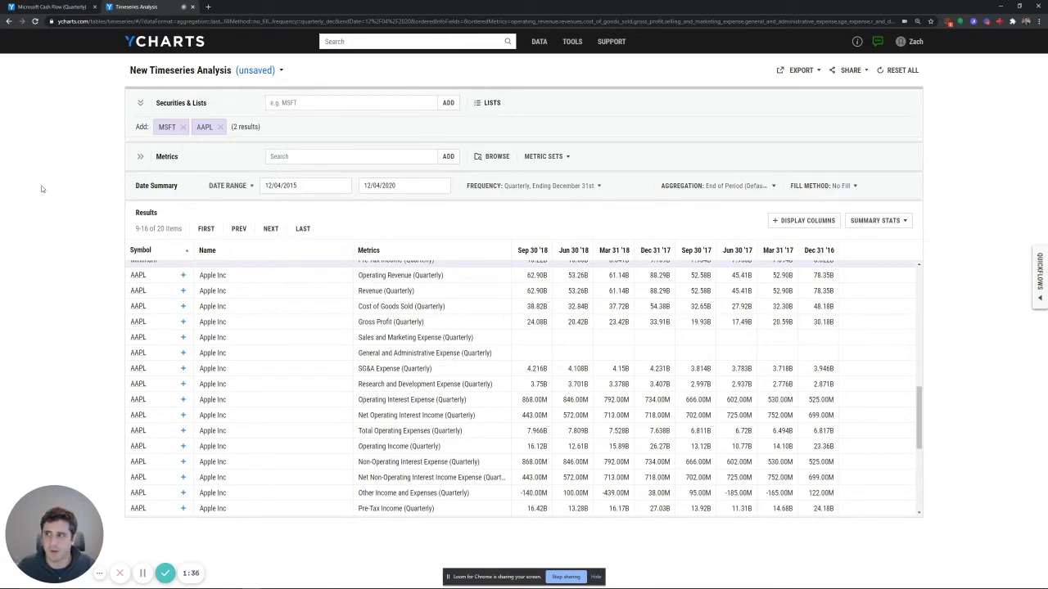
Switch to the annual balance sheet workbook in Excel and set the ticker in cell C5 to aapl
{"action": "key", "text": "alt+Tab"}
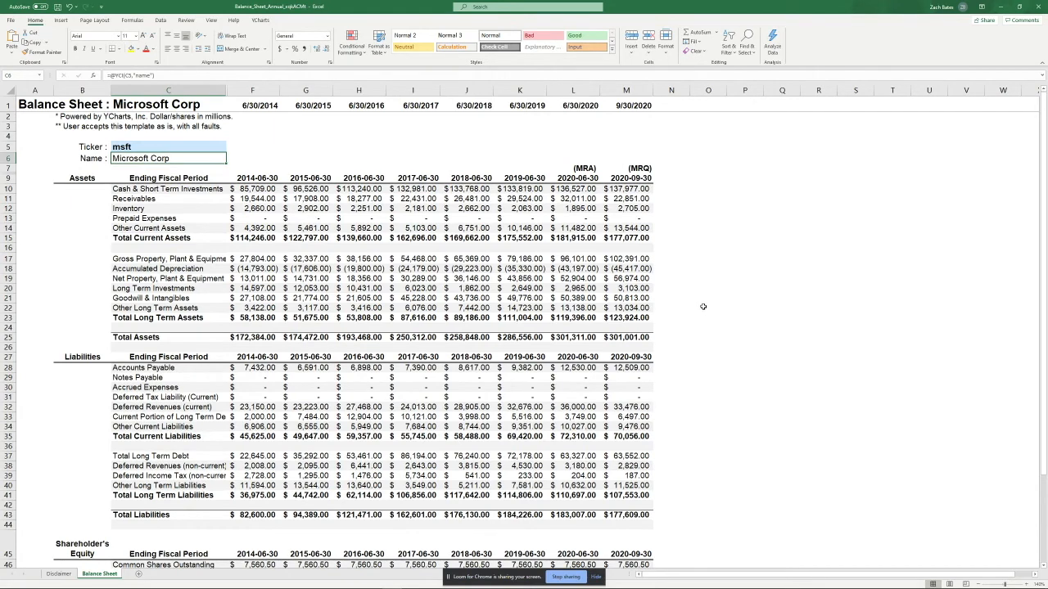
{"action": "left_click", "coordinate": [166, 147]}
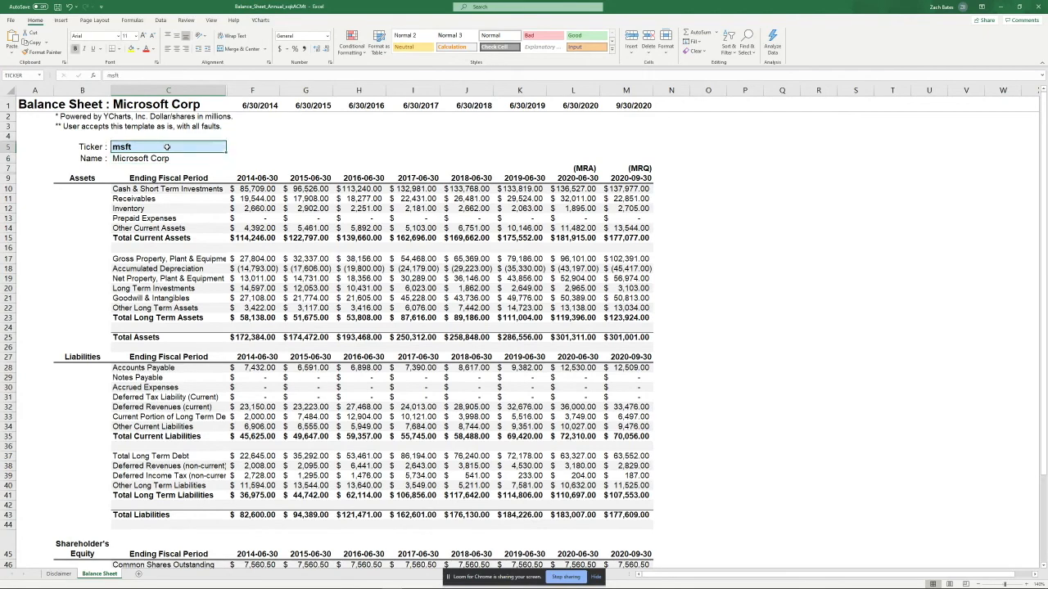
{"action": "type", "text": "aa"}
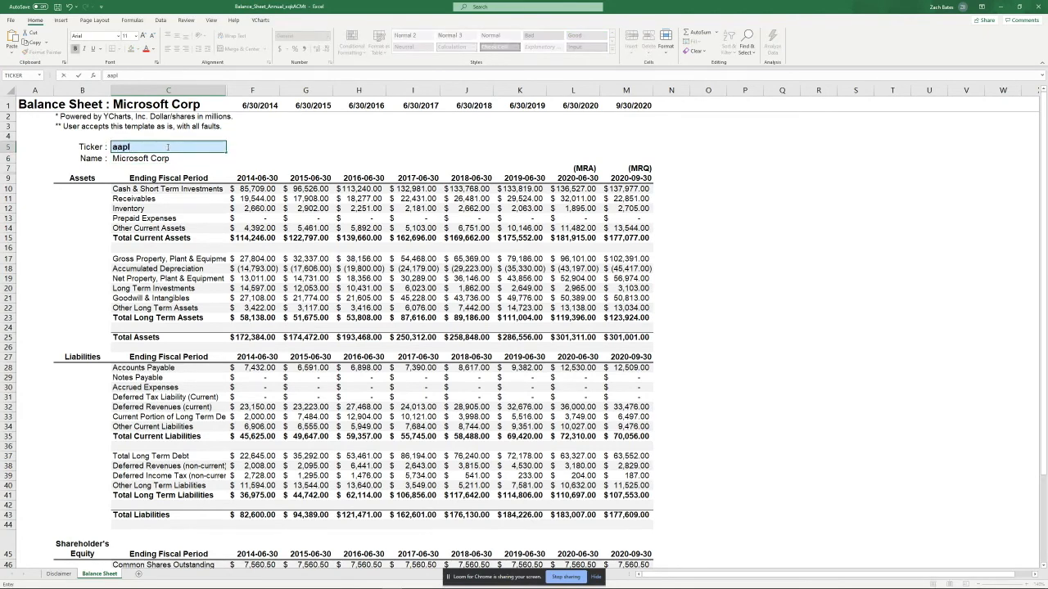
{"action": "type", "text": "pl"}
{"action": "key", "text": "Return"}
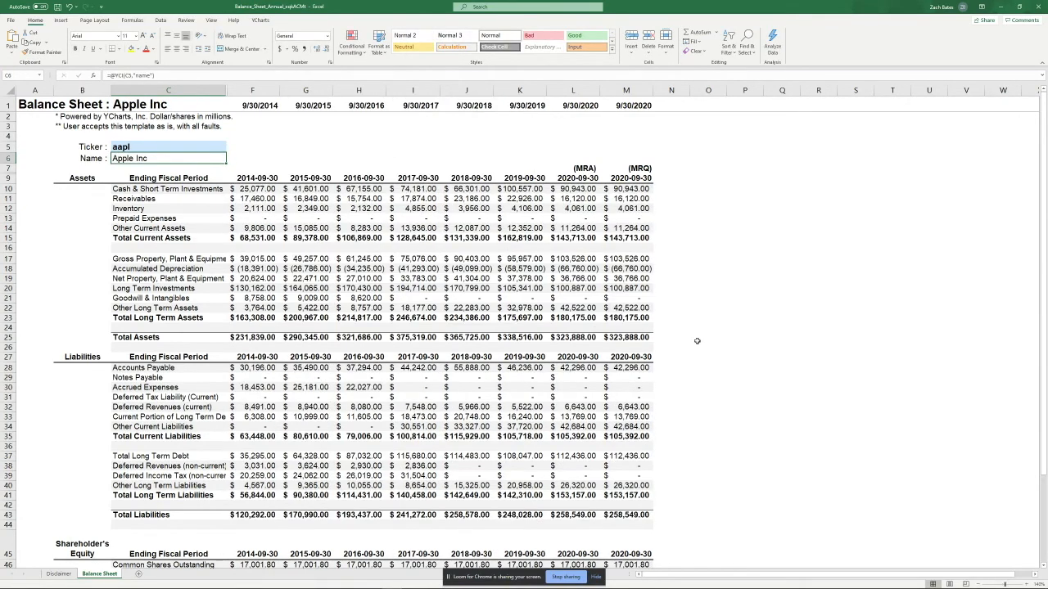